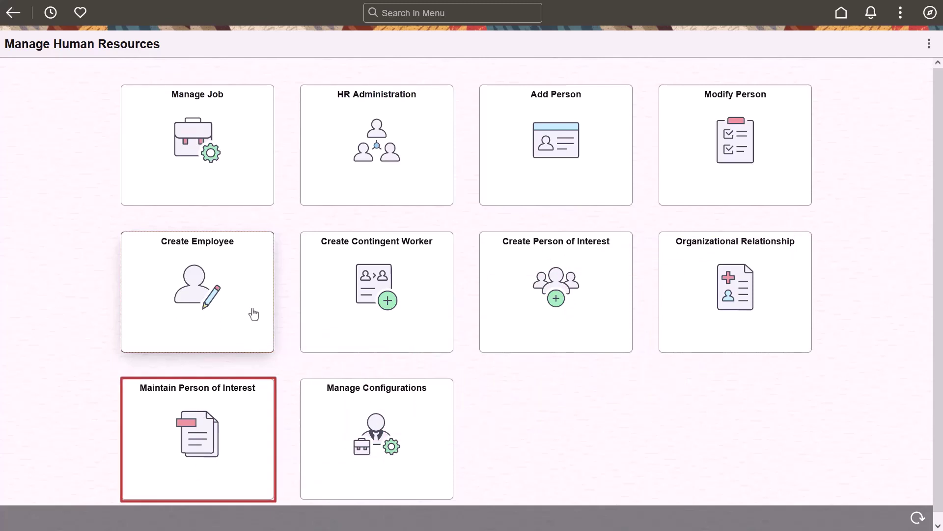
- Search for existing persons matching the new hire's first and last name to check for duplicates
{"action": "left_click", "coordinate": [254, 313]}
{"action": "left_click", "coordinate": [181, 130]}
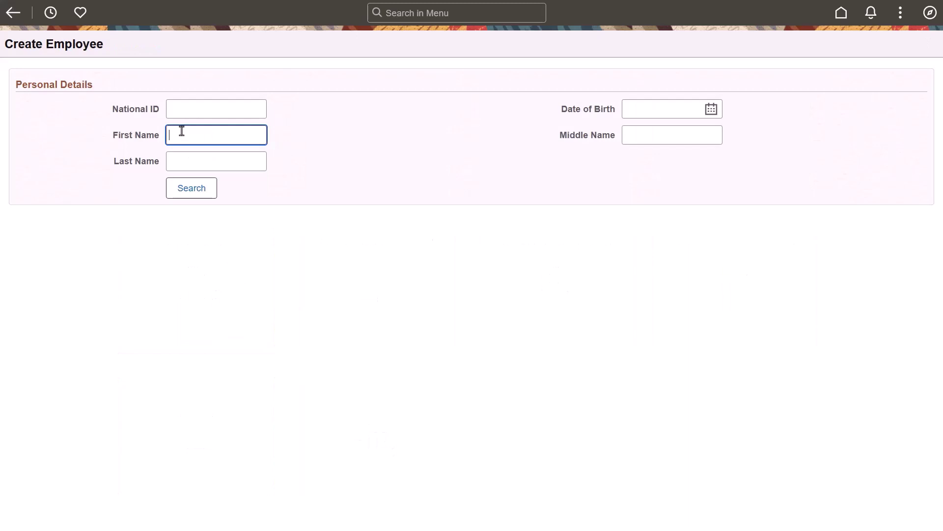
{"action": "type", "text": "Paul"}
{"action": "left_click", "coordinate": [173, 162]}
{"action": "type", "text": "Brown"}
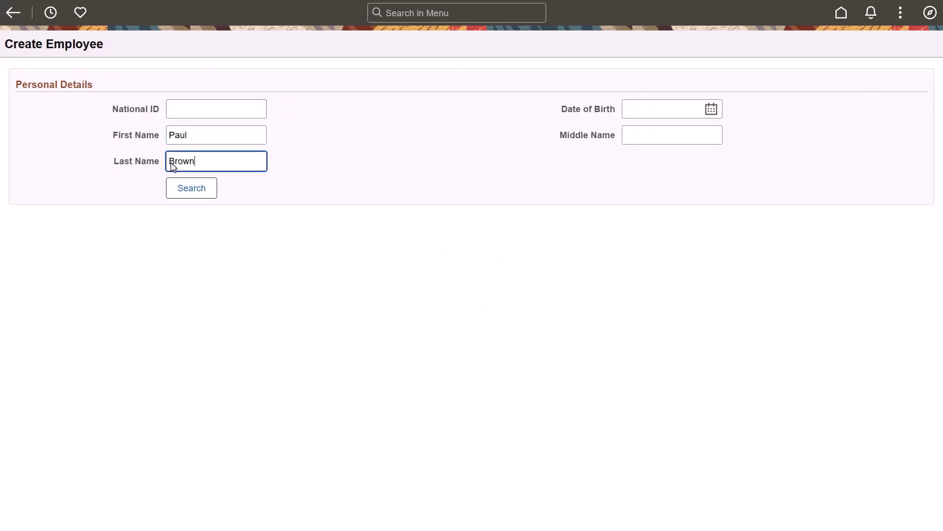
{"action": "left_click", "coordinate": [181, 190]}
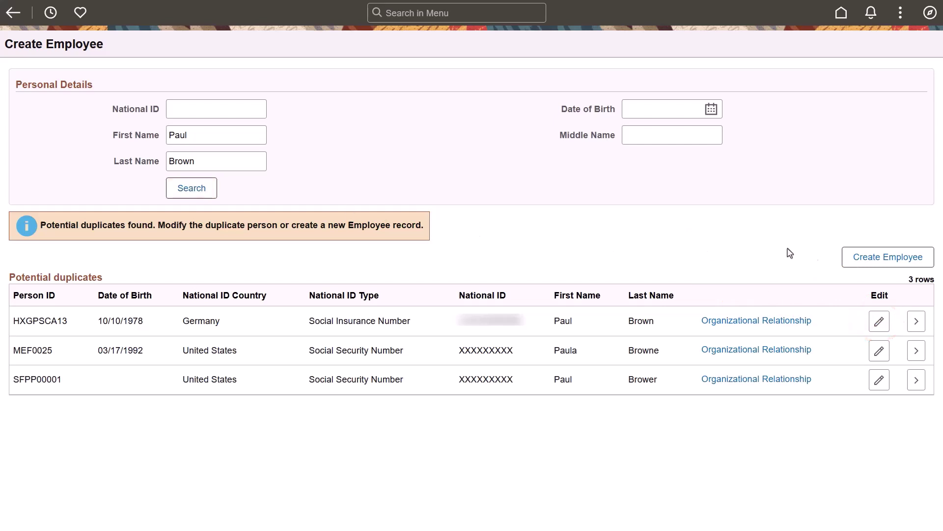
- Create the new employee despite the three potential duplicates, keeping Empl ID as NEW
{"action": "left_click", "coordinate": [867, 261]}
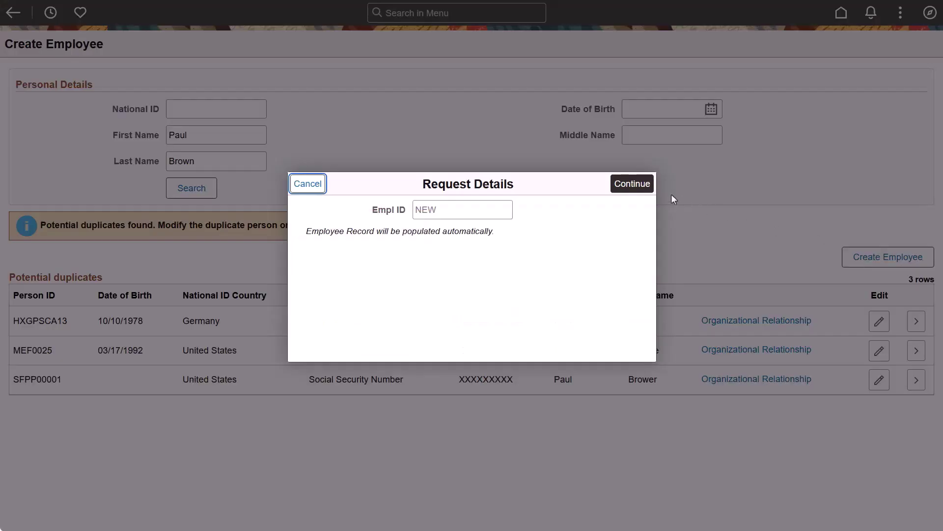
{"action": "left_click", "coordinate": [637, 189]}
{"action": "left_click", "coordinate": [634, 184]}
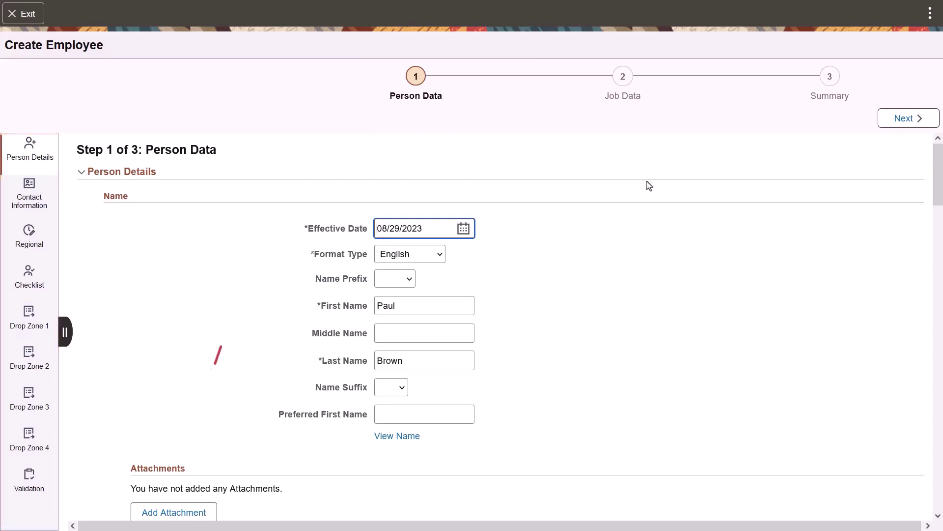
- Review the Person Data form and set its checklist code to Hire
{"action": "left_click", "coordinate": [938, 172]}
{"action": "left_click_drag", "start_coordinate": [938, 172], "coordinate": [937, 245]}
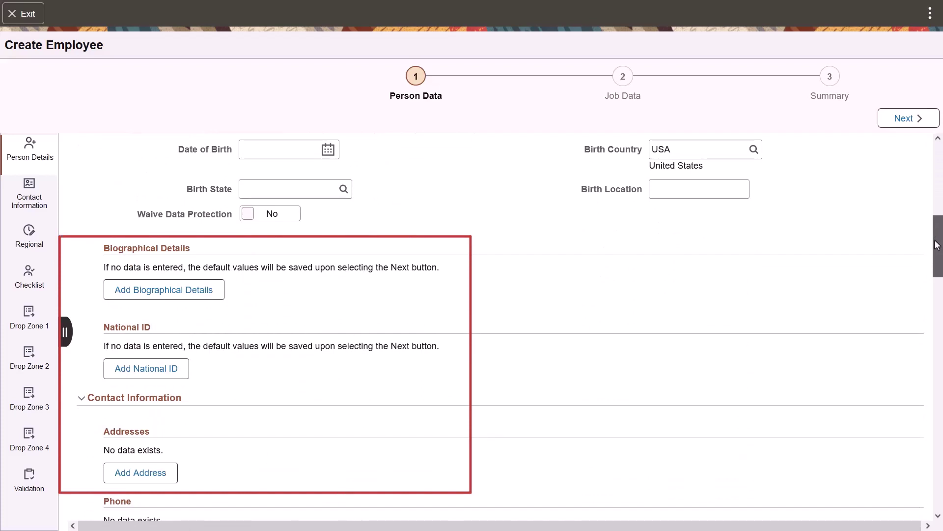
{"action": "left_click_drag", "start_coordinate": [937, 246], "coordinate": [941, 292]}
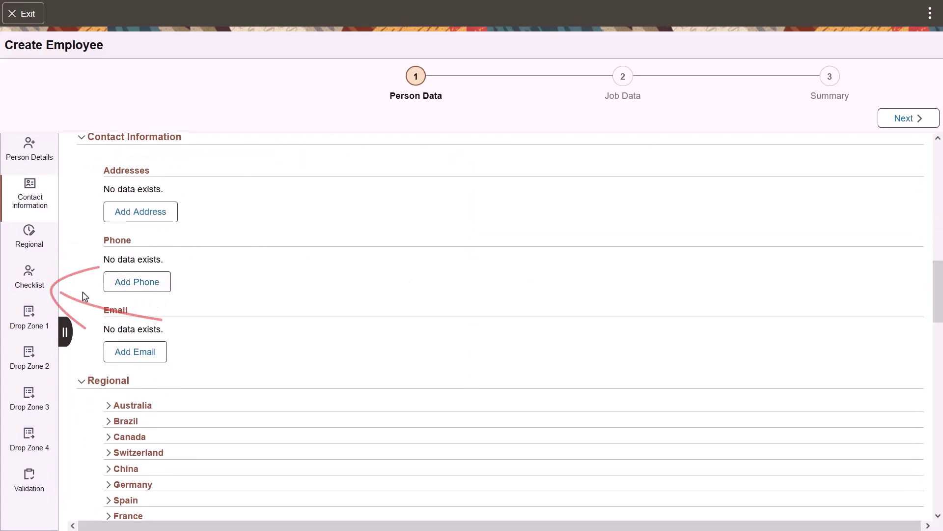
{"action": "left_click", "coordinate": [37, 282]}
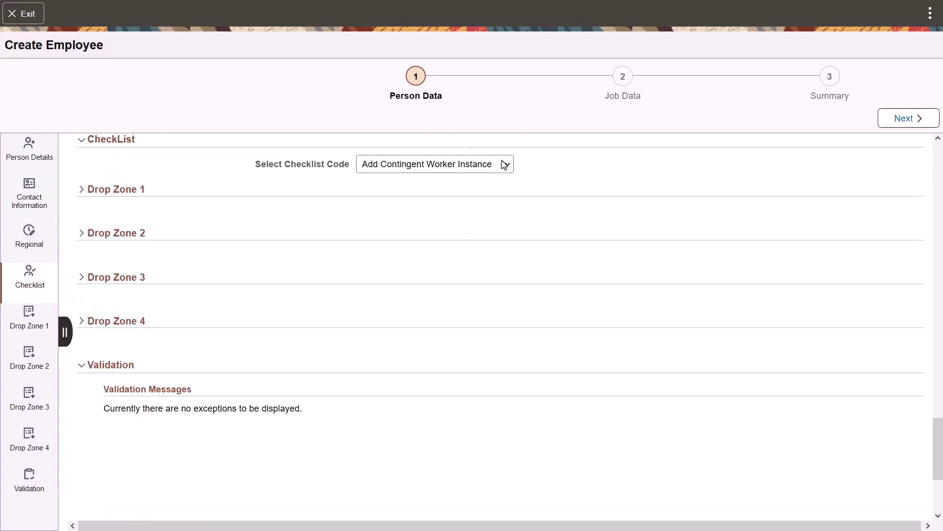
{"action": "left_click", "coordinate": [506, 165]}
{"action": "type", "text": "hire"}
{"action": "key", "text": "Return"}
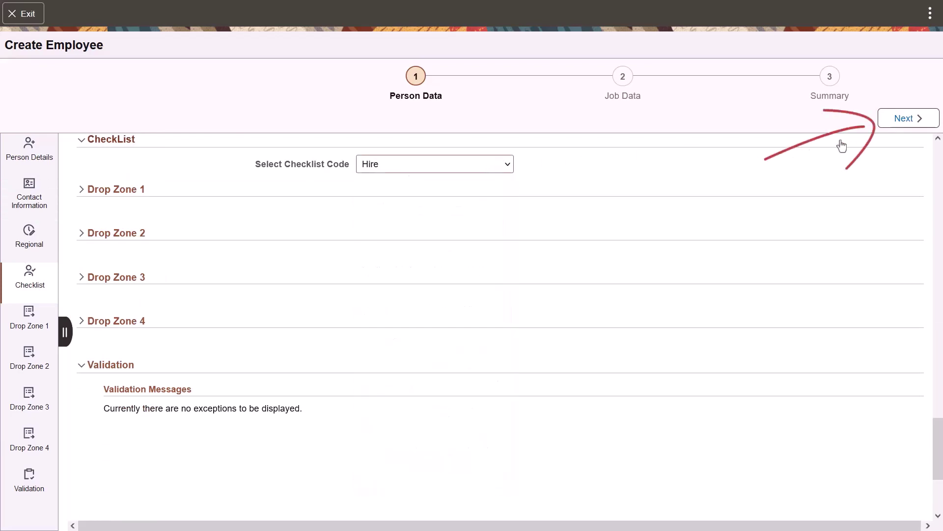
- Validate the person data, accept the warnings, and submit it to reach Job Data
{"action": "left_click", "coordinate": [903, 123]}
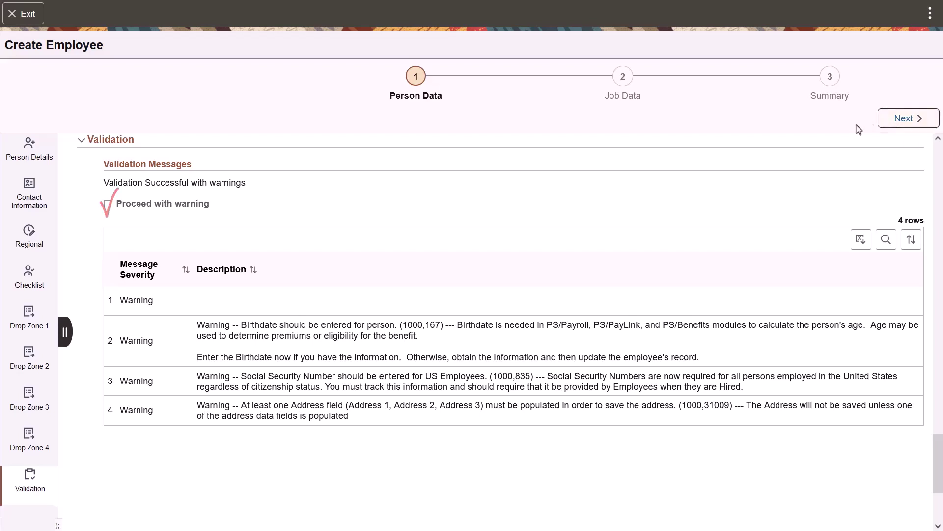
{"action": "left_click", "coordinate": [107, 204]}
{"action": "left_click", "coordinate": [904, 118]}
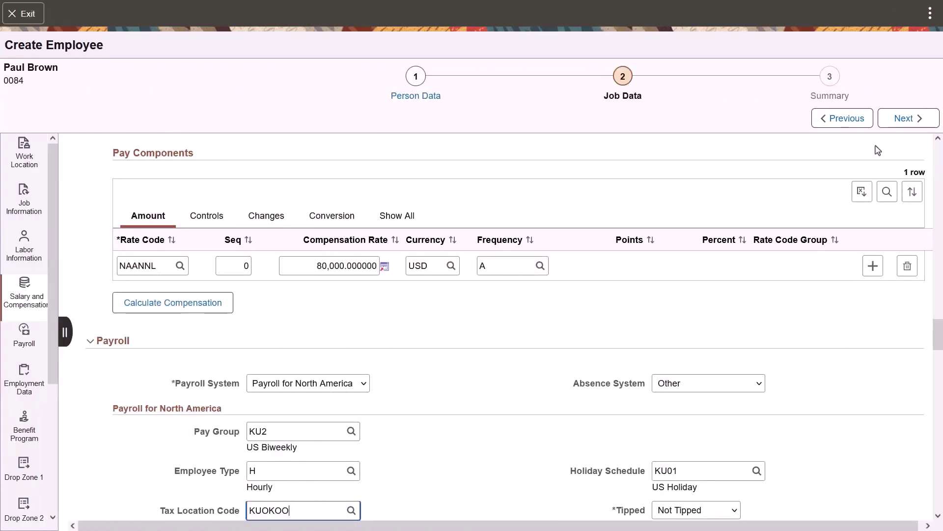
- Validate the Job Data step with its 80,000 USD compensation rate
{"action": "left_click", "coordinate": [895, 120]}
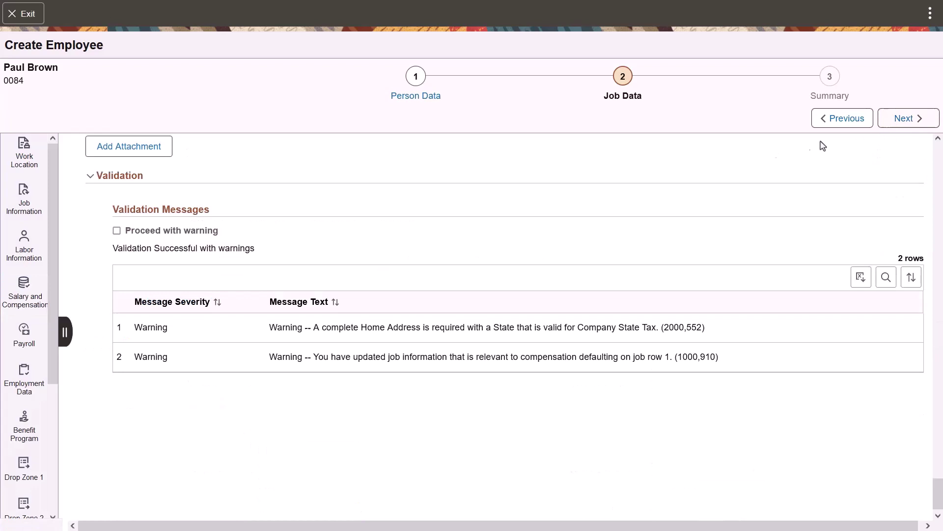
- Accept the job data warnings and review the proposed changes on the Step 3 Summary
{"action": "left_click", "coordinate": [117, 231]}
{"action": "left_click", "coordinate": [884, 125]}
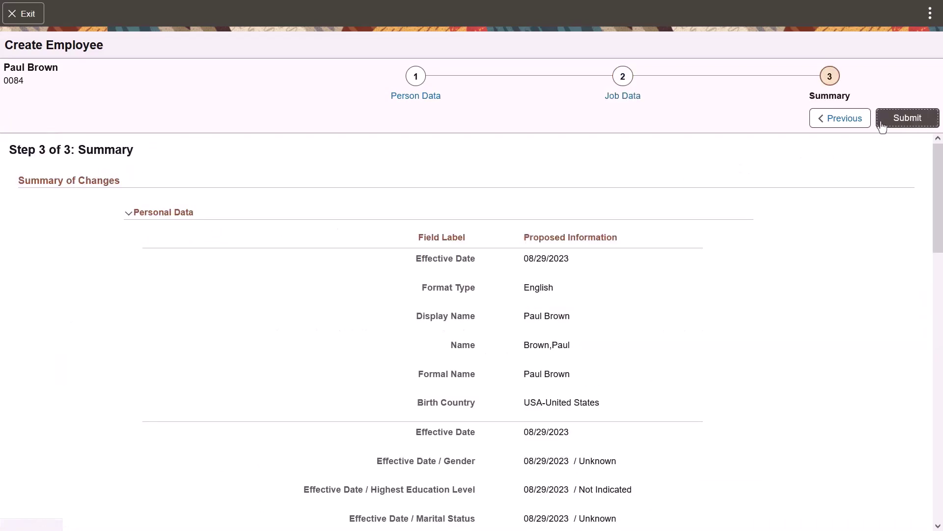
{"action": "left_click_drag", "start_coordinate": [933, 169], "coordinate": [939, 445]}
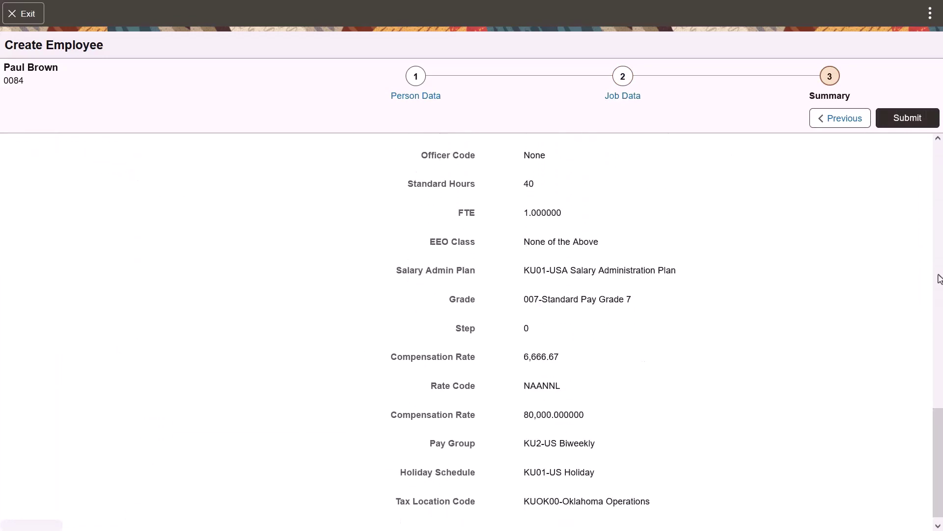
- Submit the hire and review approval status on the Submit Confirmation page
{"action": "left_click", "coordinate": [895, 125]}
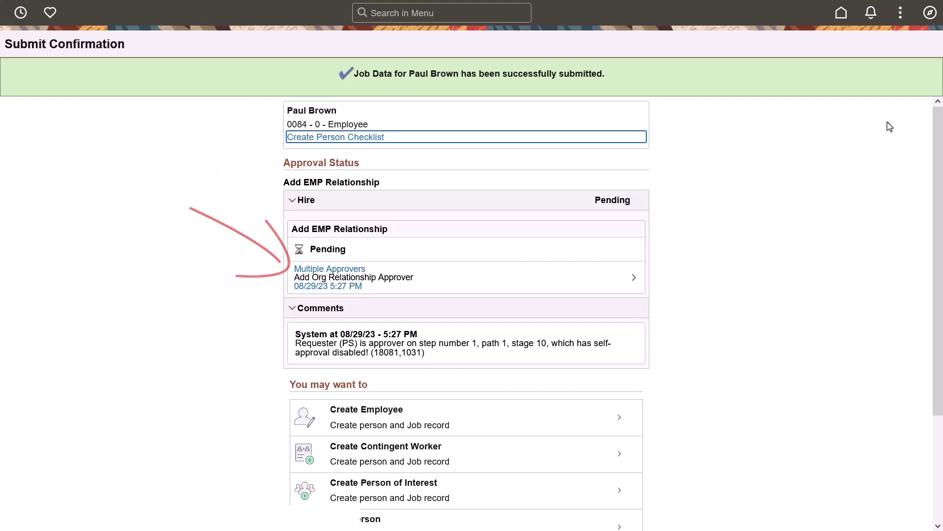
{"action": "scroll", "coordinate": [941, 264], "scroll_direction": "down", "scroll_amount": 2}
{"action": "scroll", "coordinate": [942, 264], "scroll_direction": "down", "scroll_amount": 2}
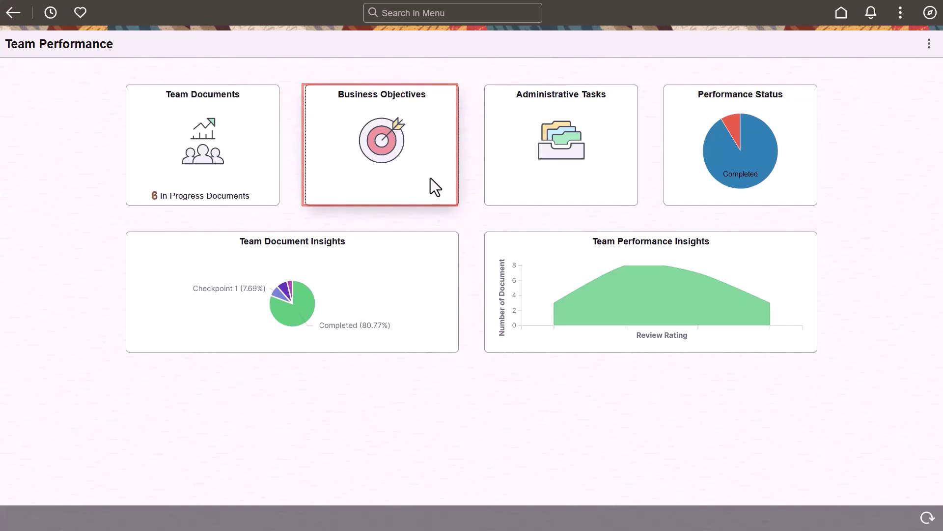
- Open the Business Objectives tile on the Team Performance page
{"action": "left_click", "coordinate": [427, 183]}
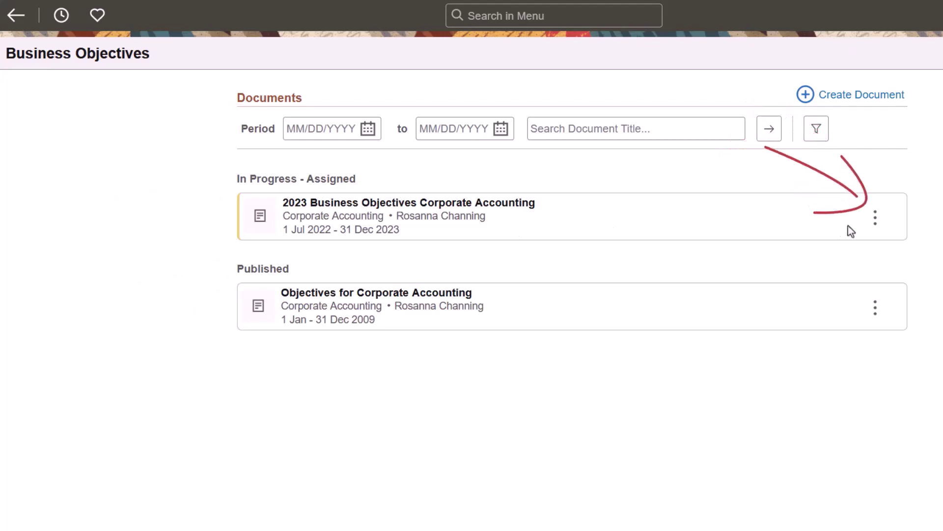
- Open the 2023 Business Objectives Corporate Accounting document from its row's actions menu
{"action": "left_click", "coordinate": [875, 222]}
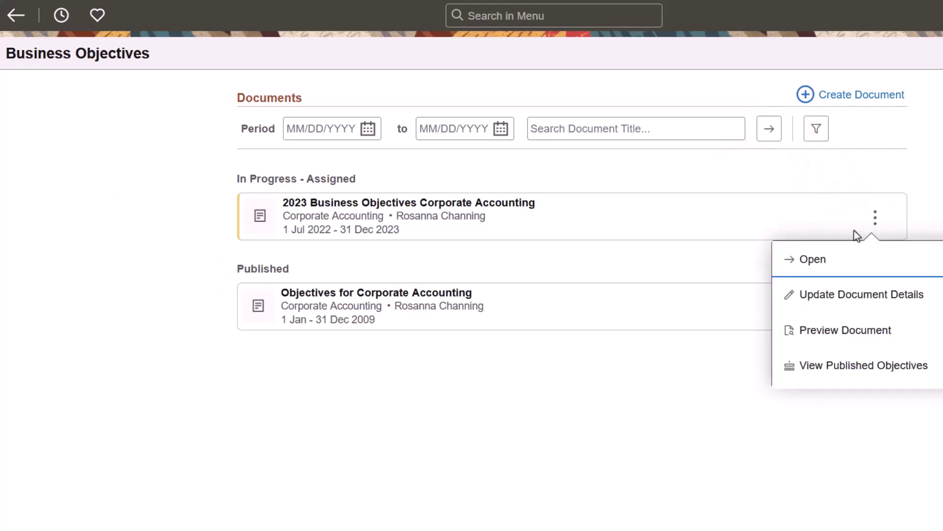
{"action": "left_click", "coordinate": [821, 266]}
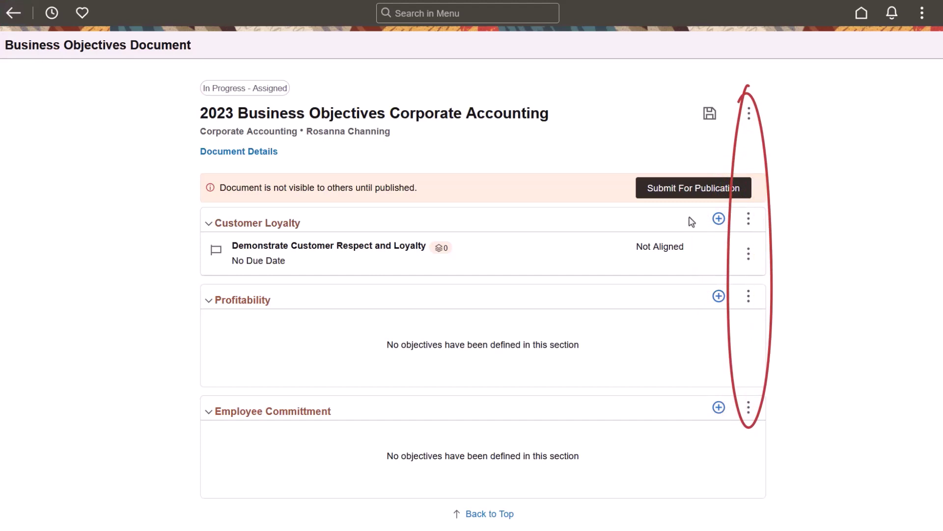
{"action": "left_click", "coordinate": [746, 120]}
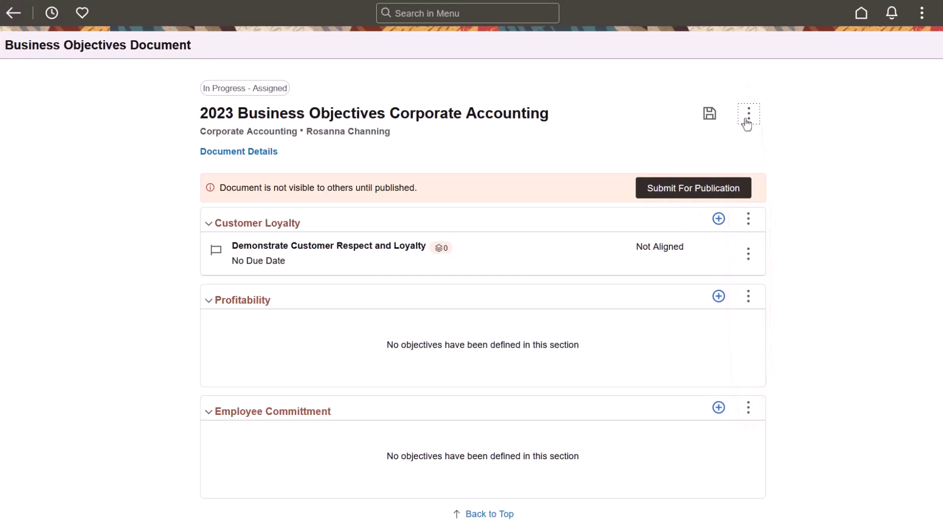
{"action": "left_click", "coordinate": [748, 119]}
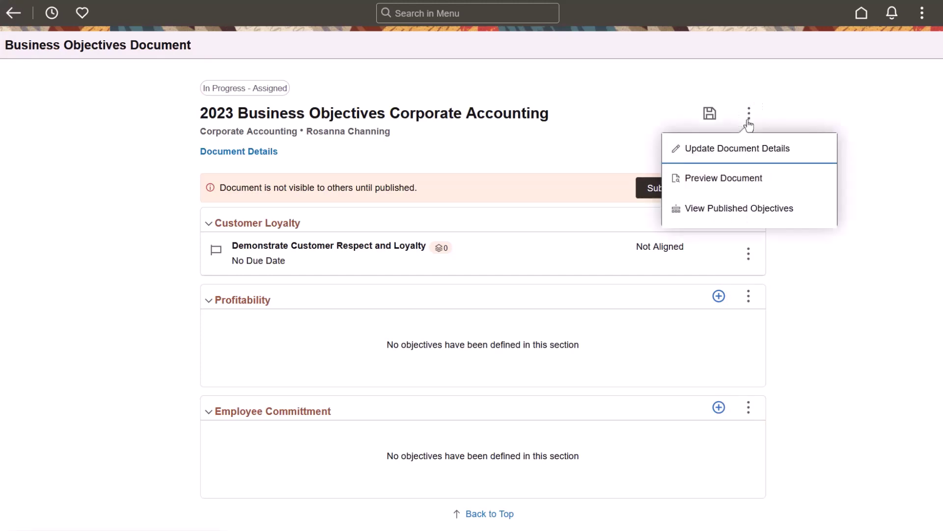
{"action": "left_click", "coordinate": [719, 209]}
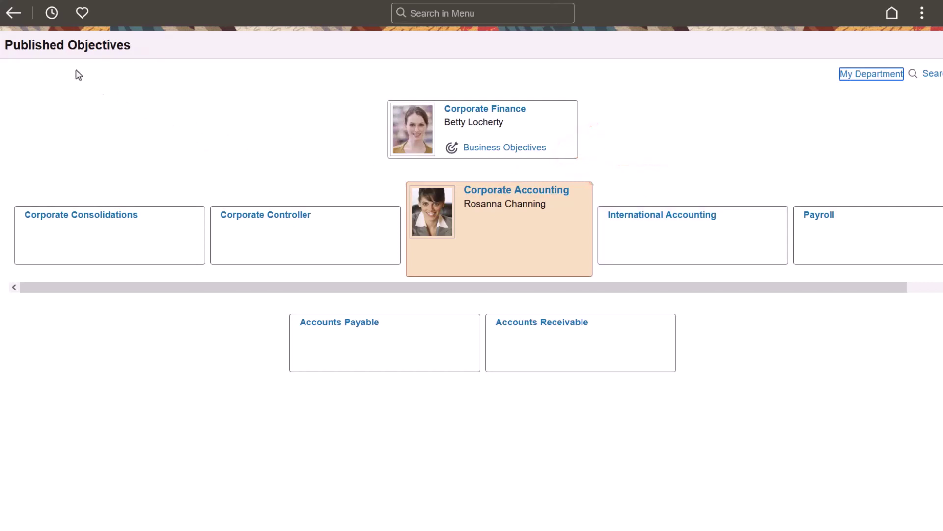
{"action": "left_click", "coordinate": [12, 15]}
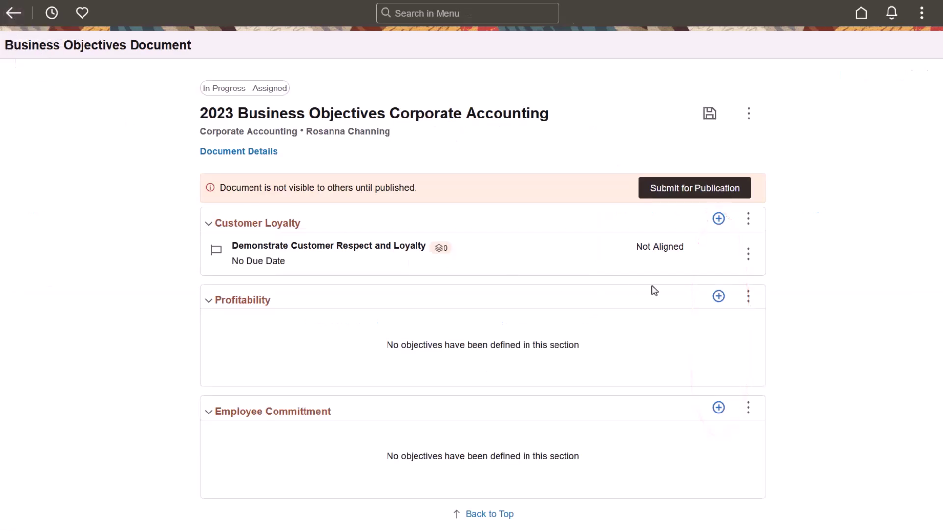
- Pick the first two predefined objectives for the Profitability section and save them
{"action": "left_click", "coordinate": [719, 297]}
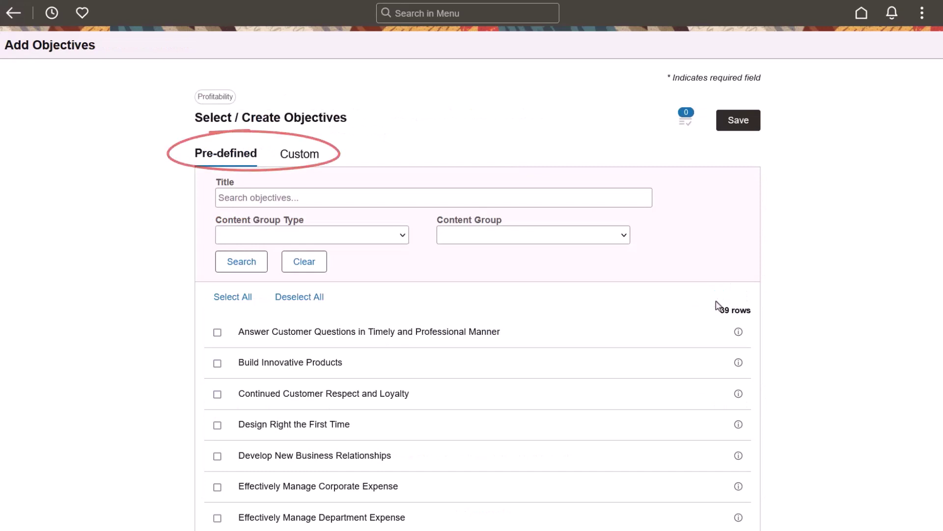
{"action": "left_click", "coordinate": [217, 332]}
{"action": "left_click", "coordinate": [217, 363]}
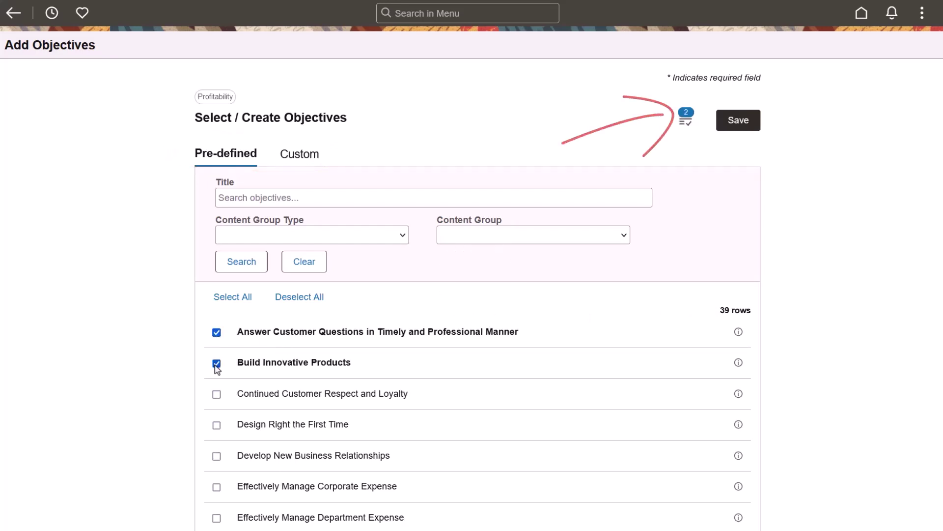
{"action": "left_click", "coordinate": [741, 128]}
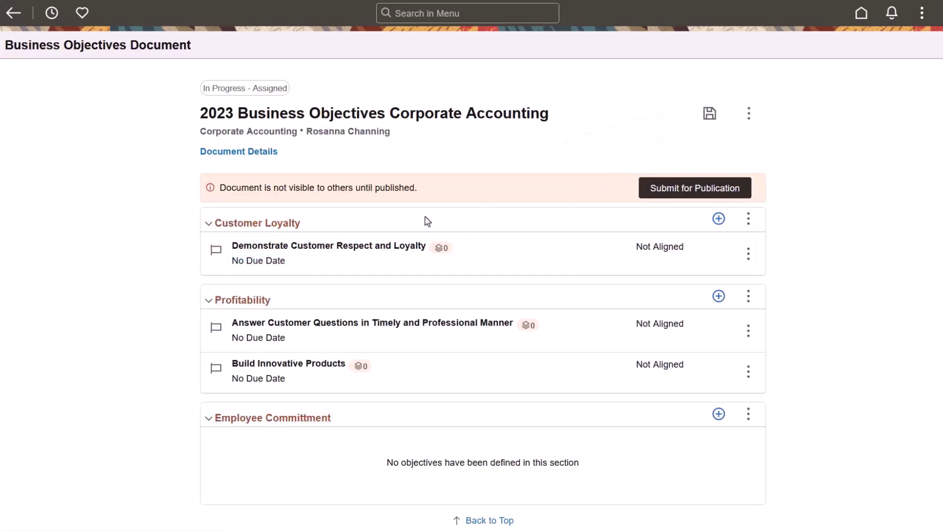
- Set the objective's Aligned To field to Demonstrate Customer Respect and Loyalty, save, and return to the document
{"action": "left_click", "coordinate": [333, 250]}
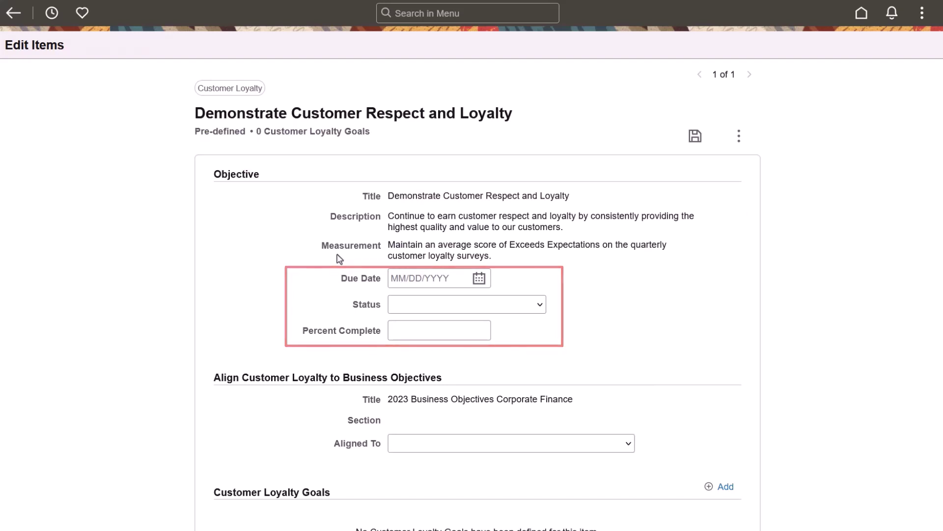
{"action": "left_click", "coordinate": [629, 447]}
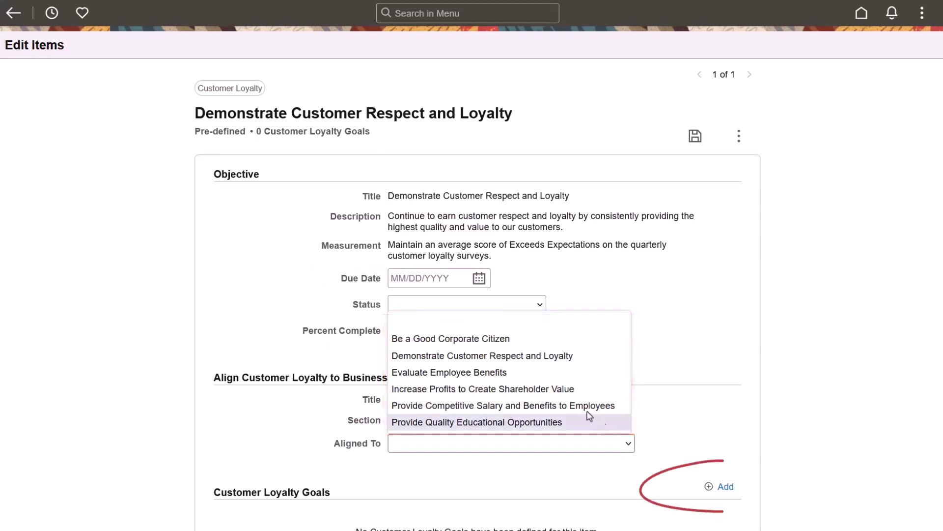
{"action": "left_click", "coordinate": [539, 356]}
{"action": "left_click", "coordinate": [698, 138]}
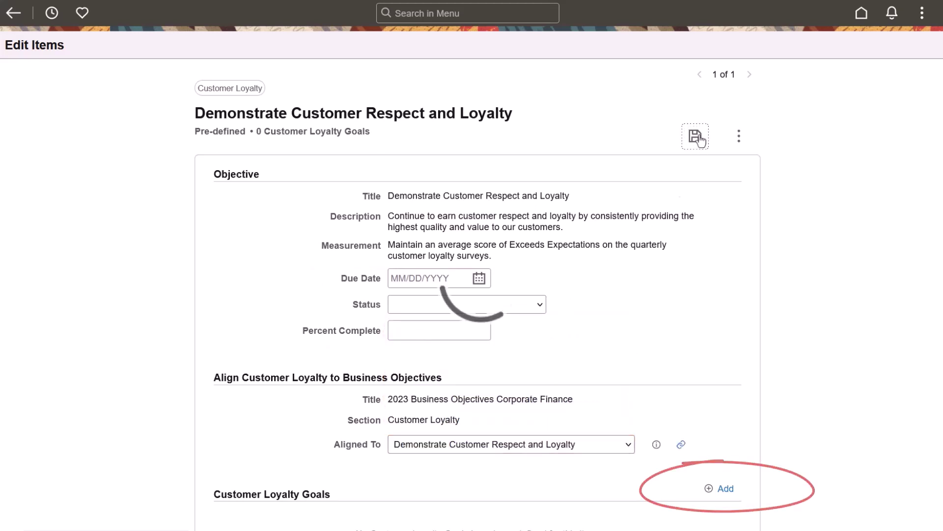
{"action": "left_click", "coordinate": [14, 13]}
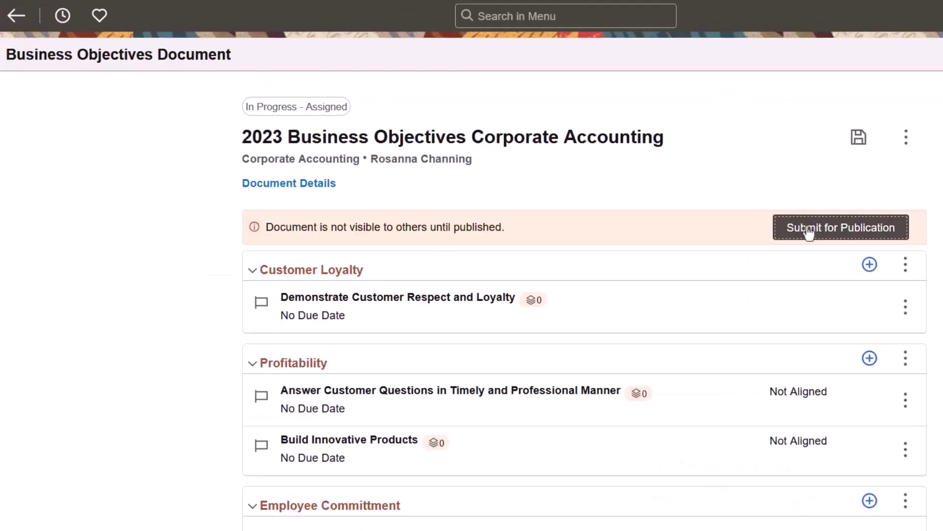
- Submit the 2023 Corporate Accounting objectives document for publication and confirm it
{"action": "left_click", "coordinate": [808, 231]}
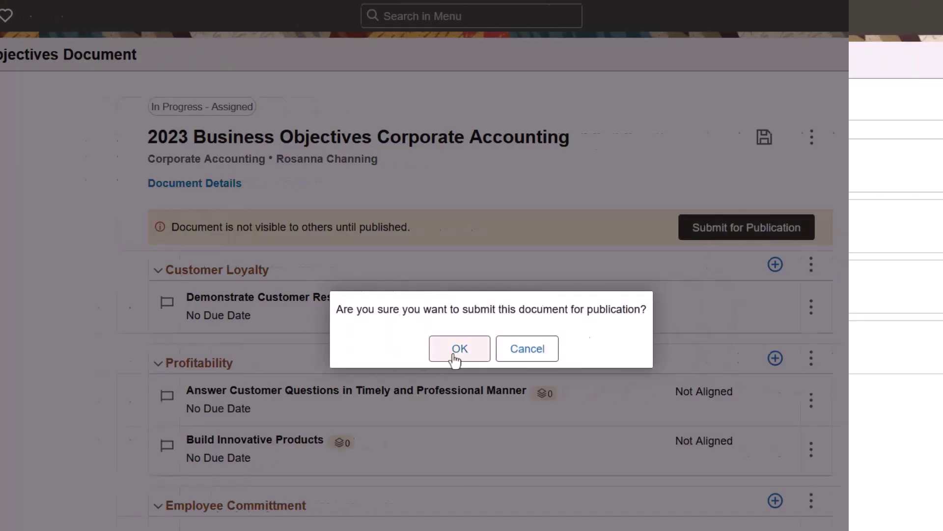
{"action": "left_click", "coordinate": [552, 347]}
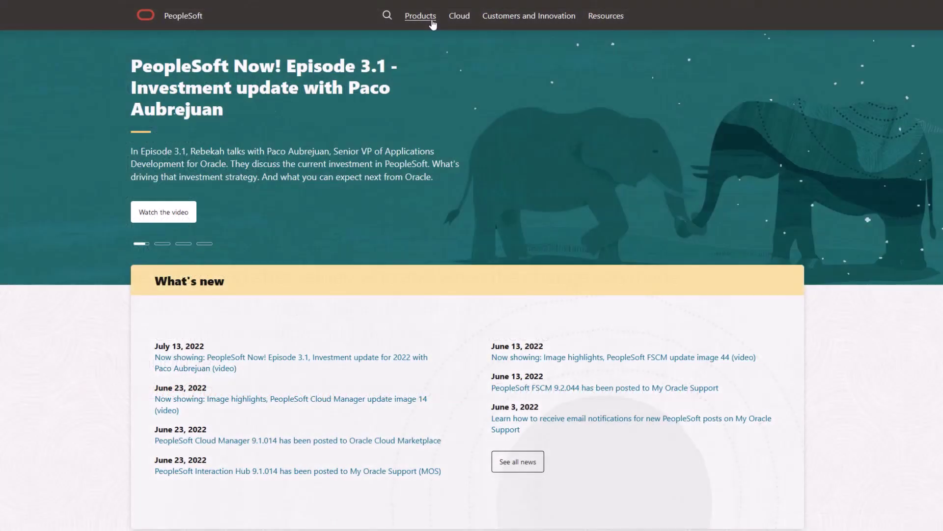
- Preview the Products, Cloud, Customers and Innovation, and Resources menus, then close the Resources menu
{"action": "left_click", "coordinate": [431, 21]}
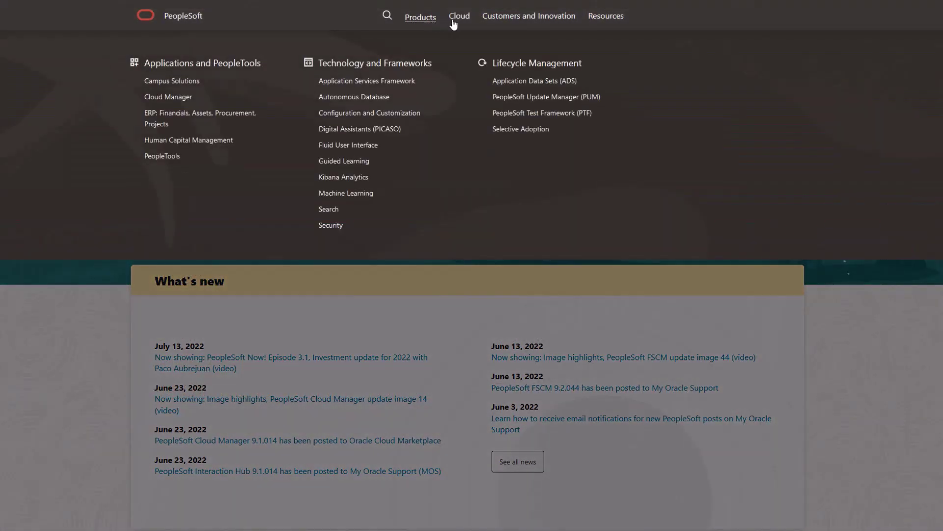
{"action": "left_click", "coordinate": [465, 21]}
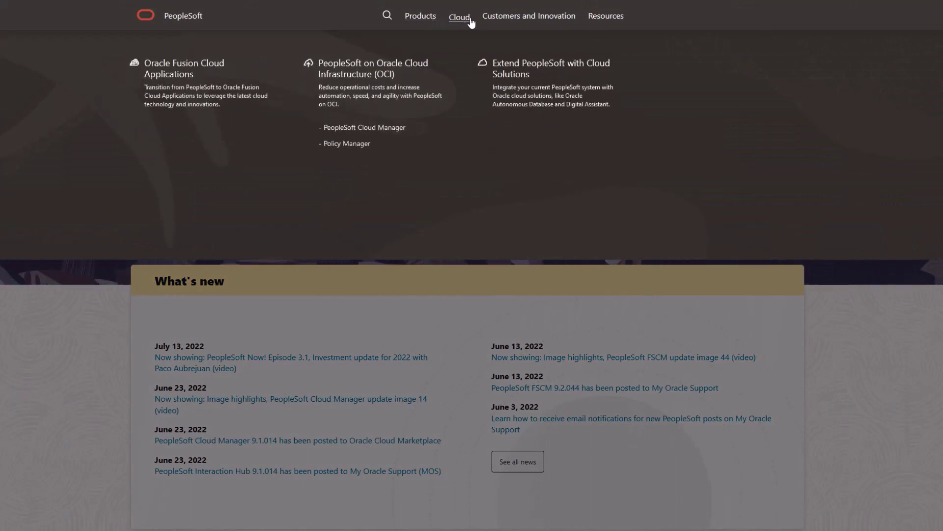
{"action": "left_click", "coordinate": [508, 21]}
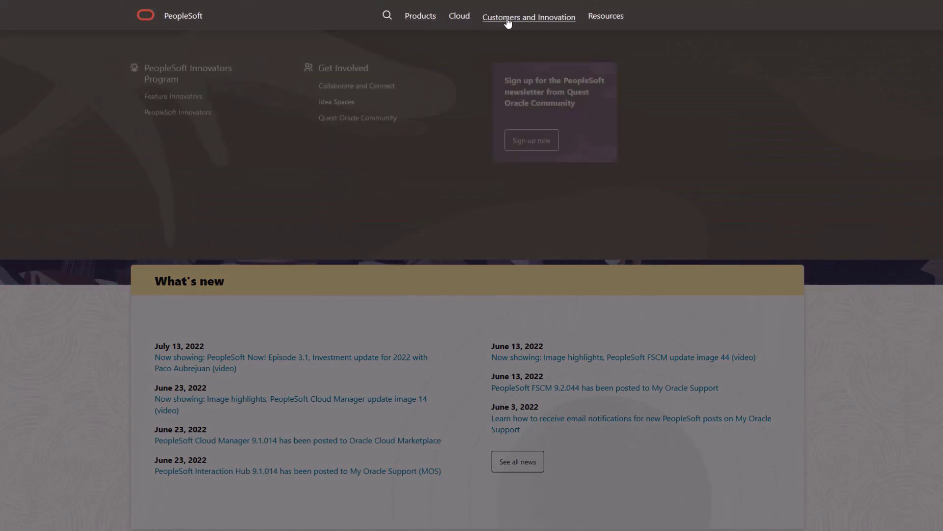
{"action": "left_click", "coordinate": [602, 20]}
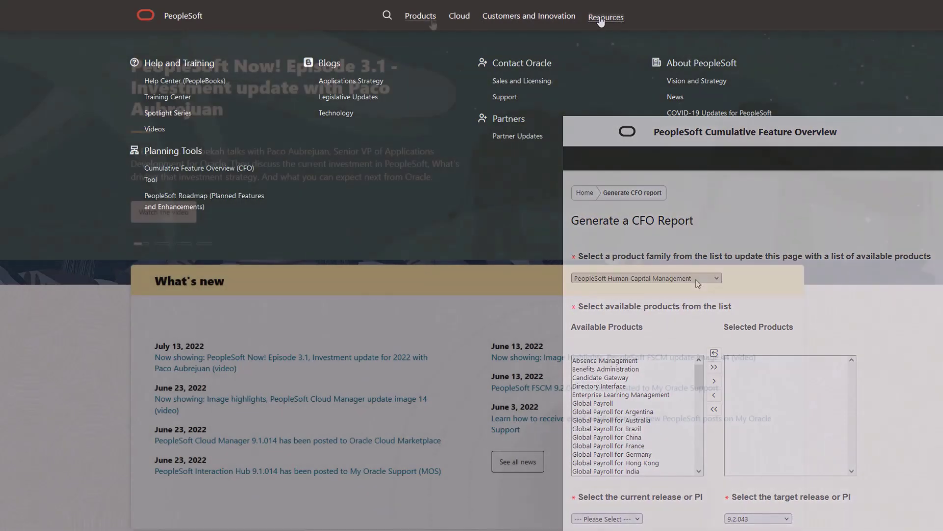
{"action": "left_click", "coordinate": [601, 20]}
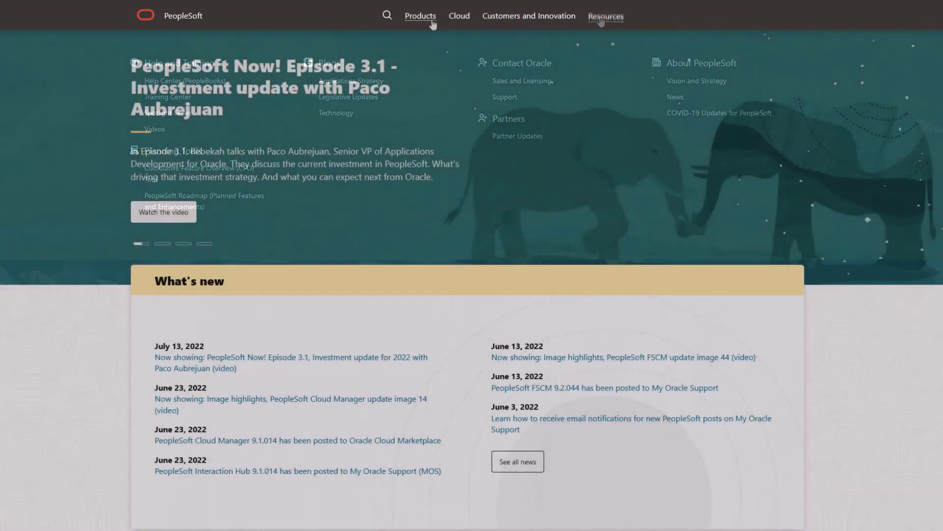